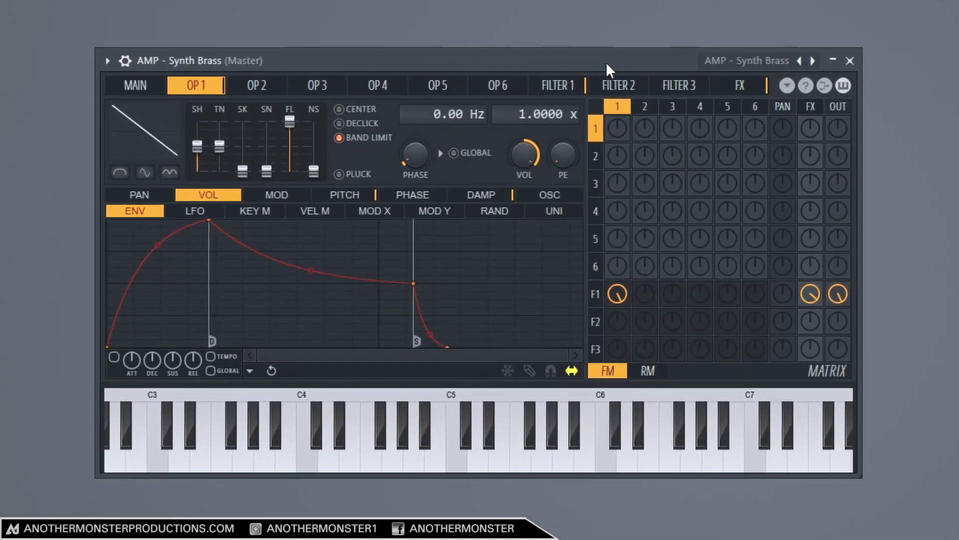
Step: Set Filter 1 oversampling to ALT x2, then reset Sytrus to the Default preset
left_click(384, 184)
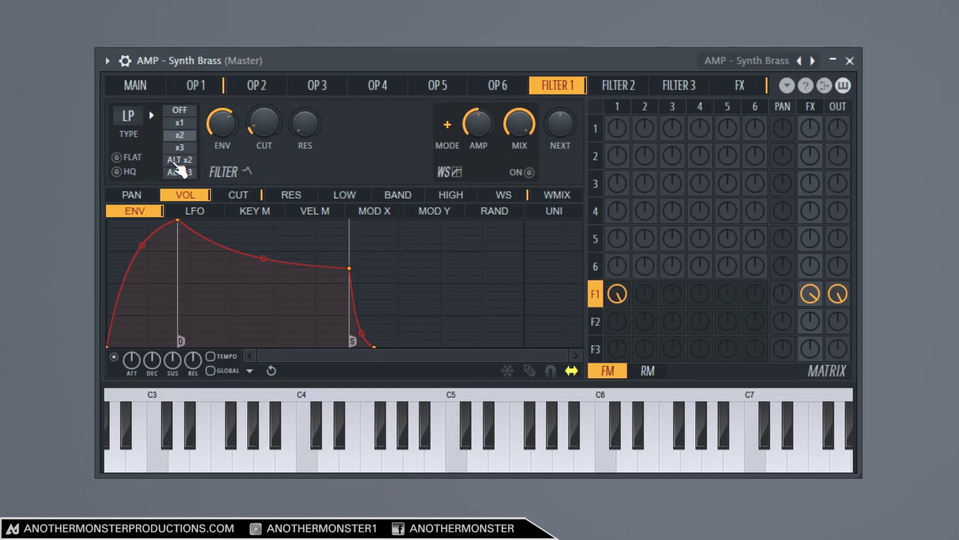
left_click(180, 160)
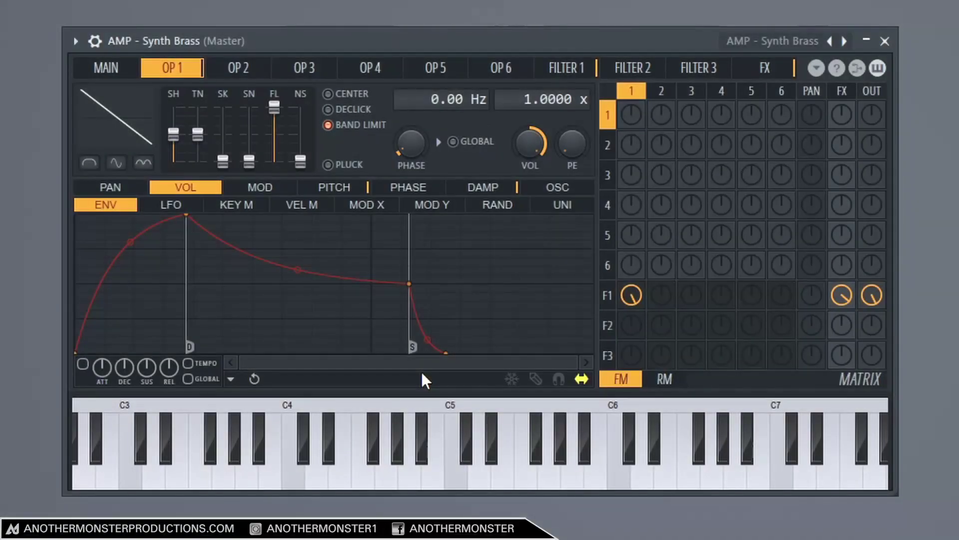
left_click(76, 42)
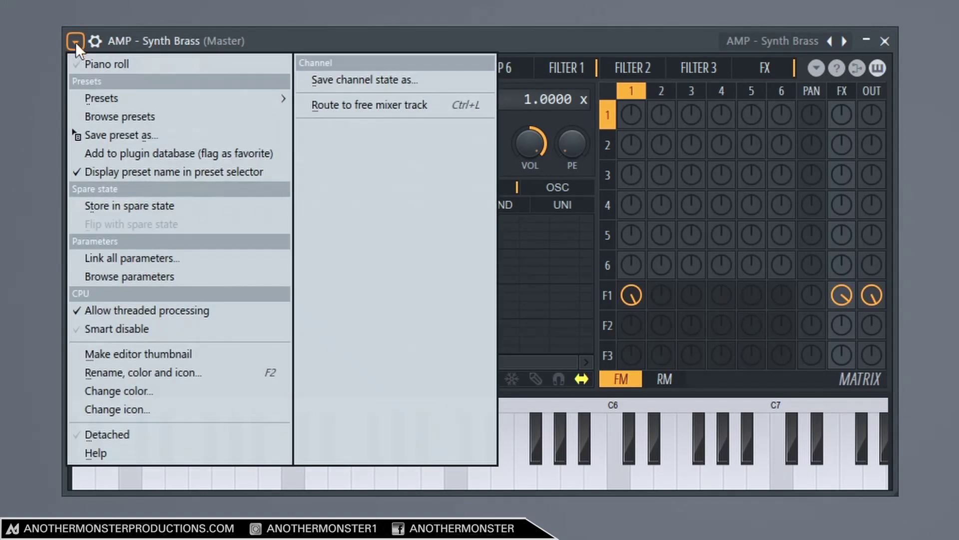
mouse_move(116, 96)
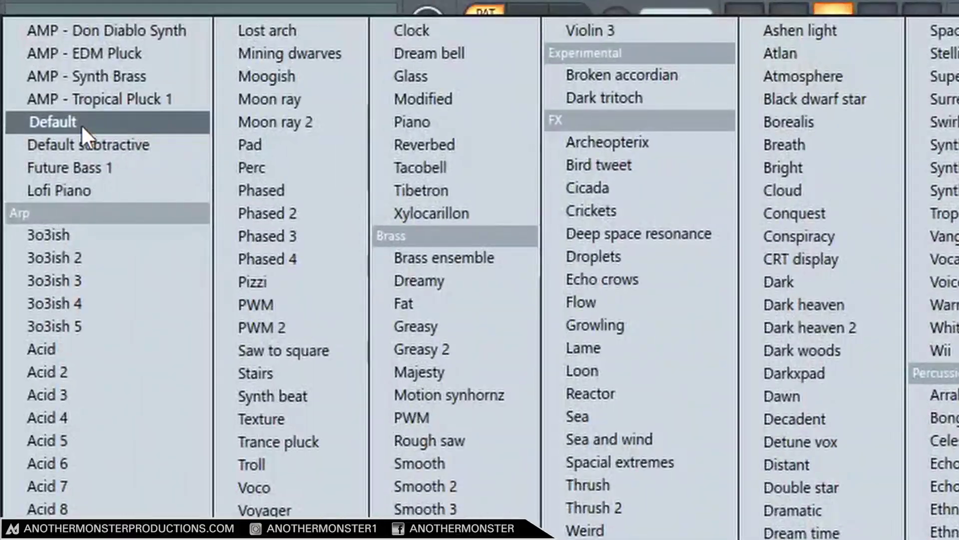
left_click(30, 47)
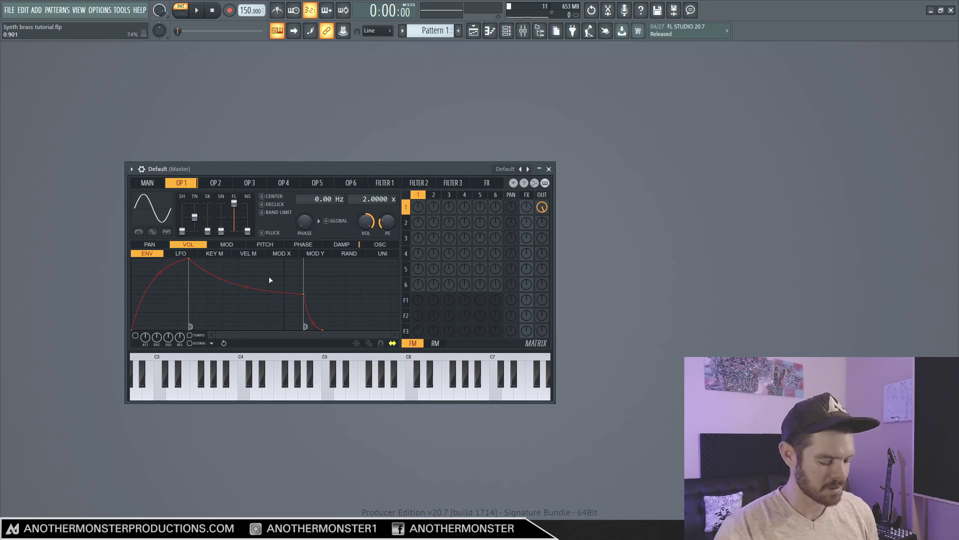
Step: Audition the plain default sine by playing a few notes
key("c")
key("v")
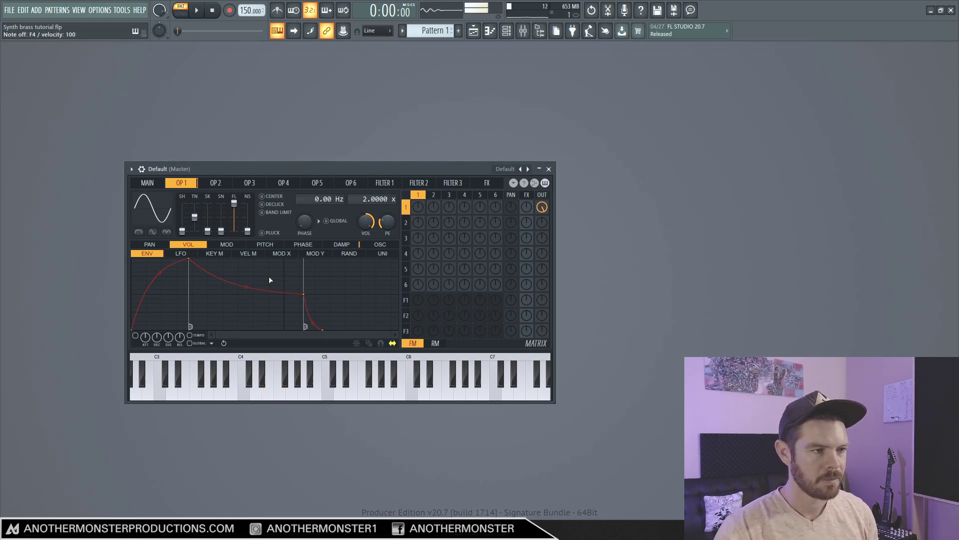
key("c")
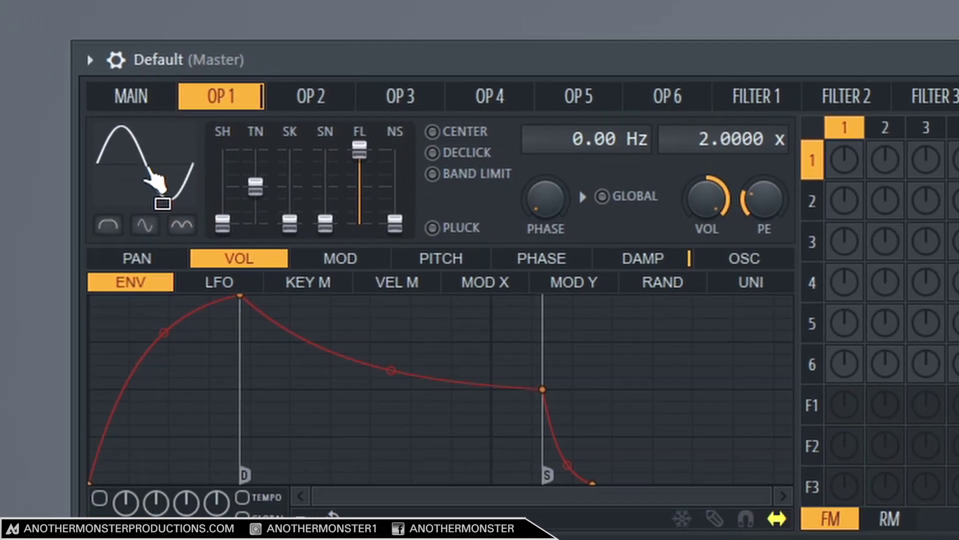
Step: Switch operator 1's waveform to Saw and bring its ratio from 2.0000 x to 1.0000 x
left_click(150, 175)
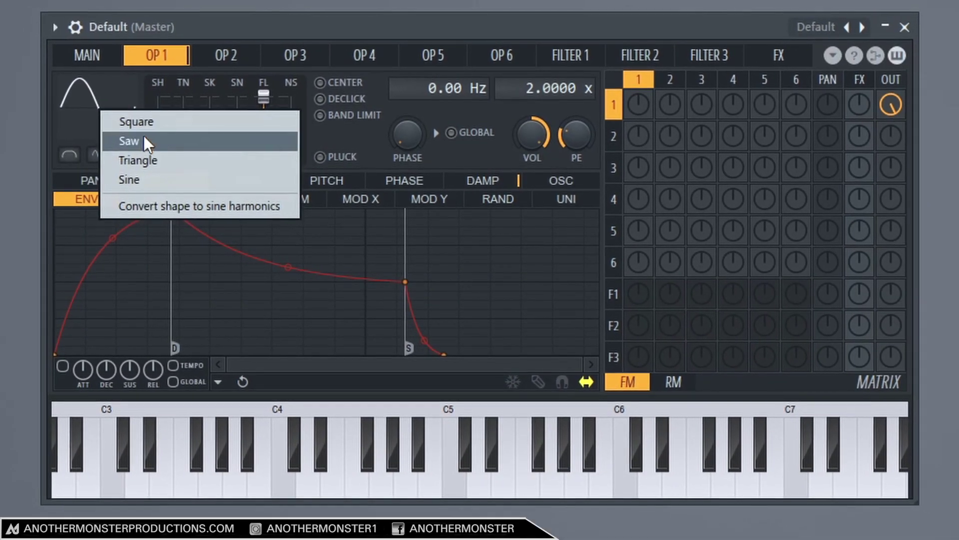
left_click(204, 207)
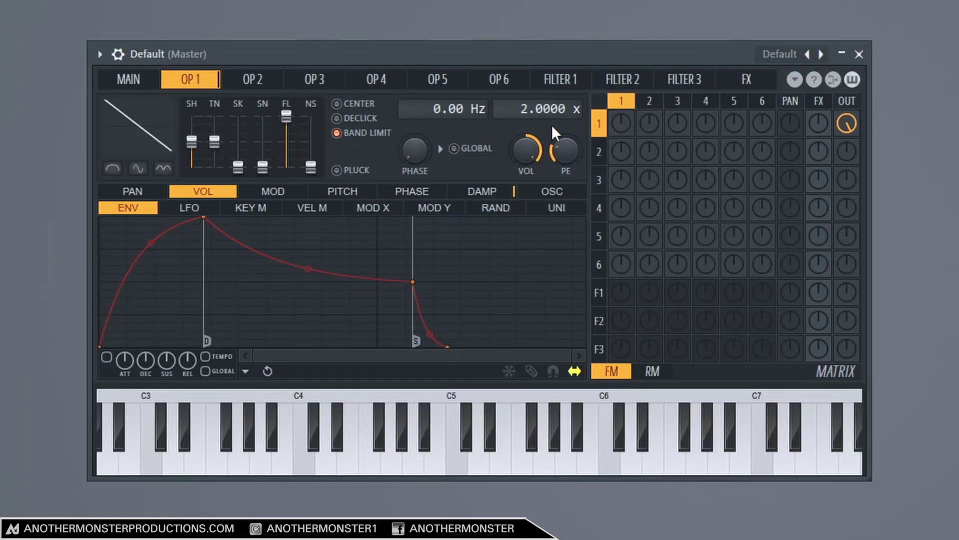
scroll(525, 106, "up", 1)
Step: On the MAIN page, enable HQ envelopes for draft playback alongside 8x oversampling
left_click(129, 80)
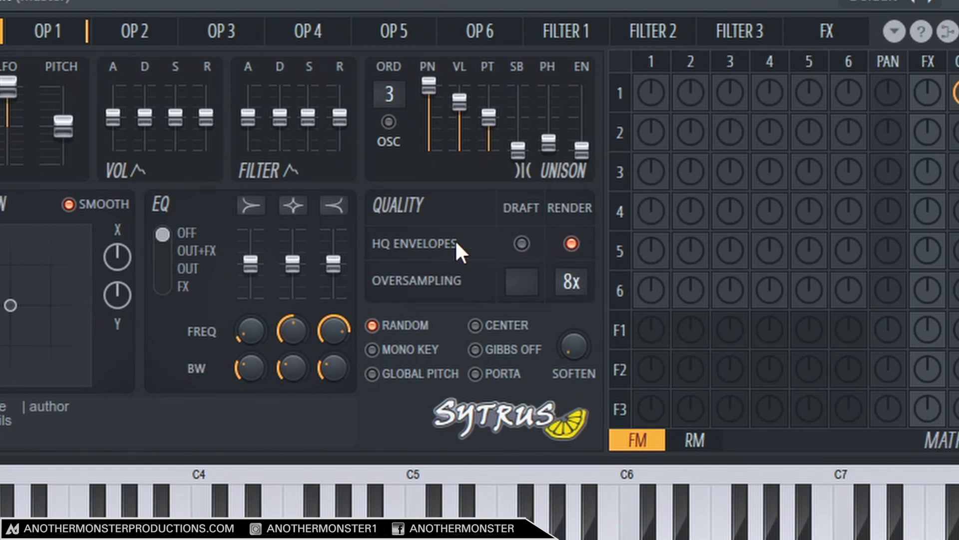
left_click(522, 243)
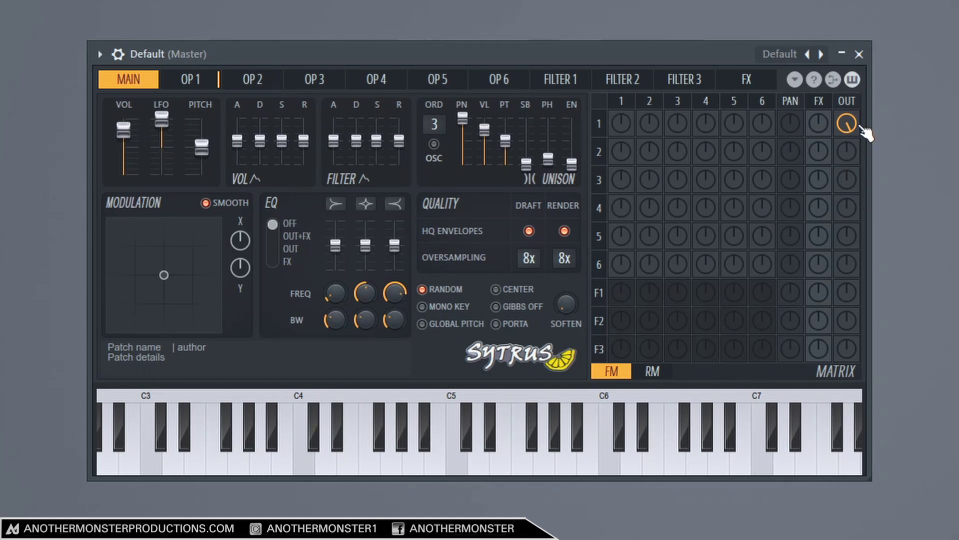
Step: Mute operator 1's direct output, feed it into Filter 1, and send Filter 1 to the output
left_click_drag(852, 132, 863, 124)
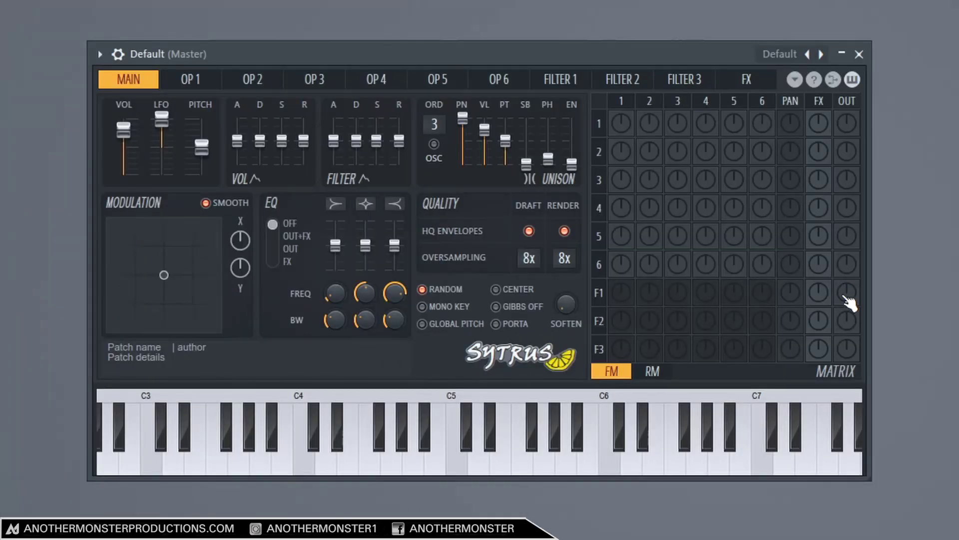
left_click(599, 293)
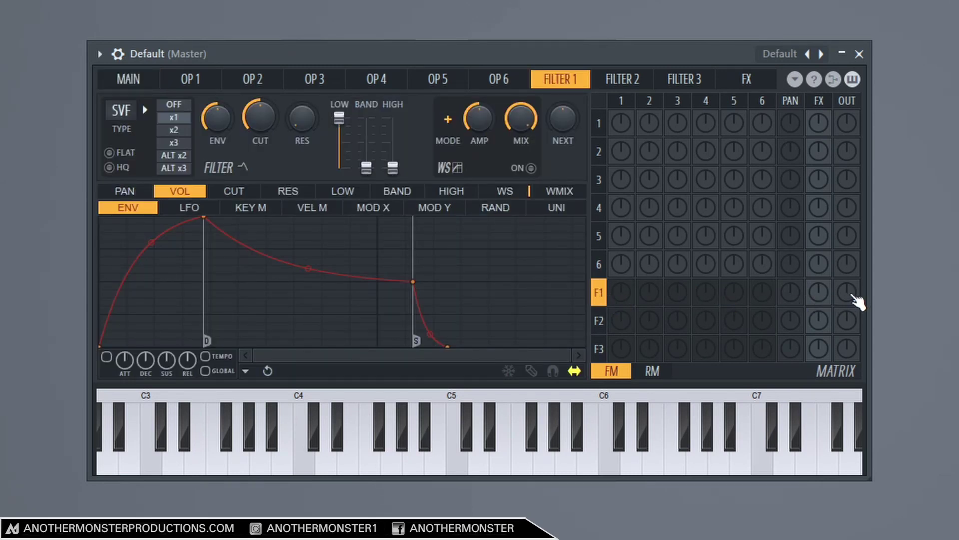
left_click_drag(855, 300, 856, 279)
left_click_drag(621, 297, 621, 282)
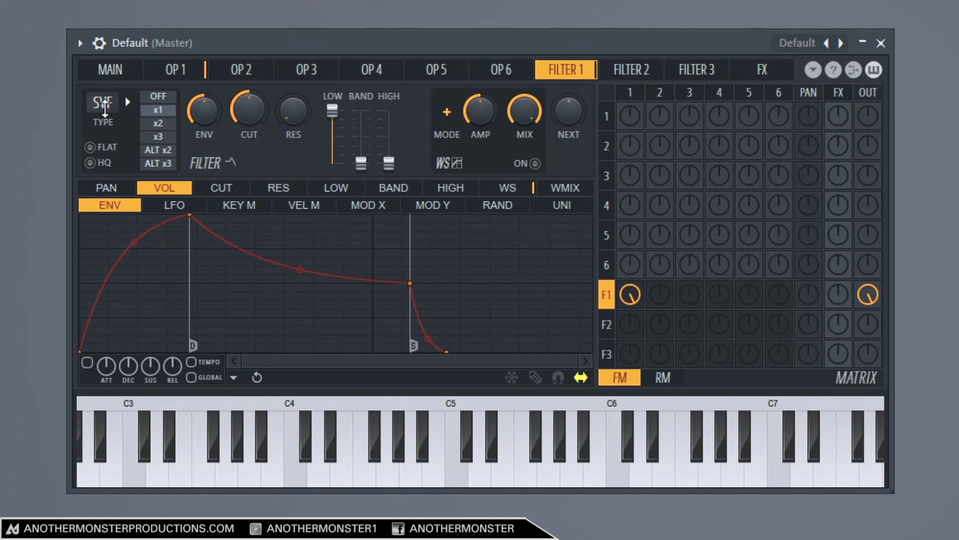
Step: Set Filter 1 to low-pass with x2 oversampling, briefly trying other types including high-pass
left_click_drag(101, 105, 101, 125)
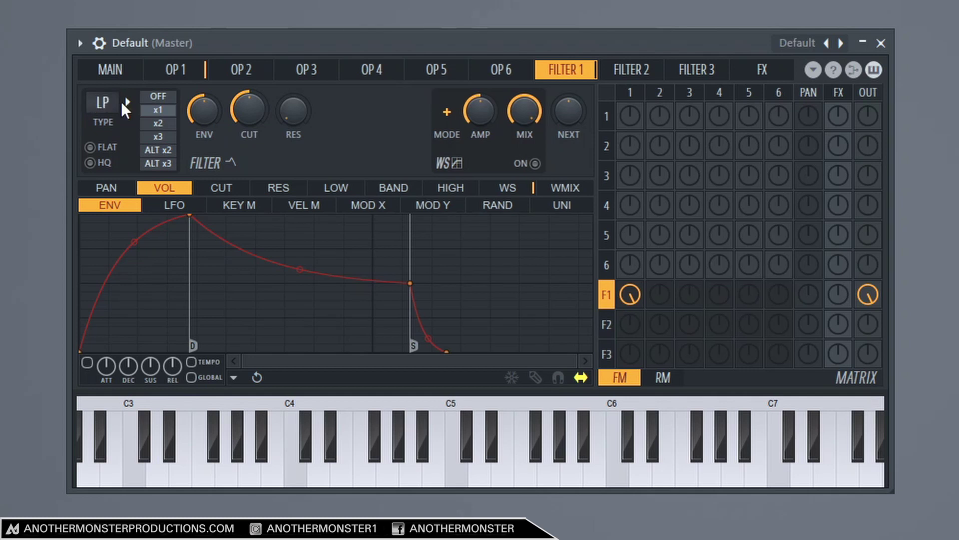
left_click(159, 125)
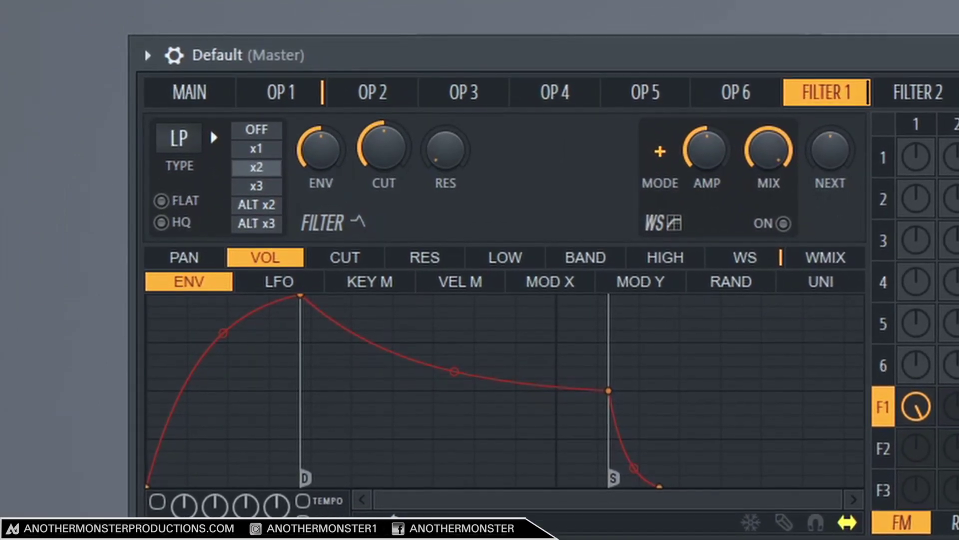
left_click(210, 129)
left_click(210, 129)
left_click(210, 129)
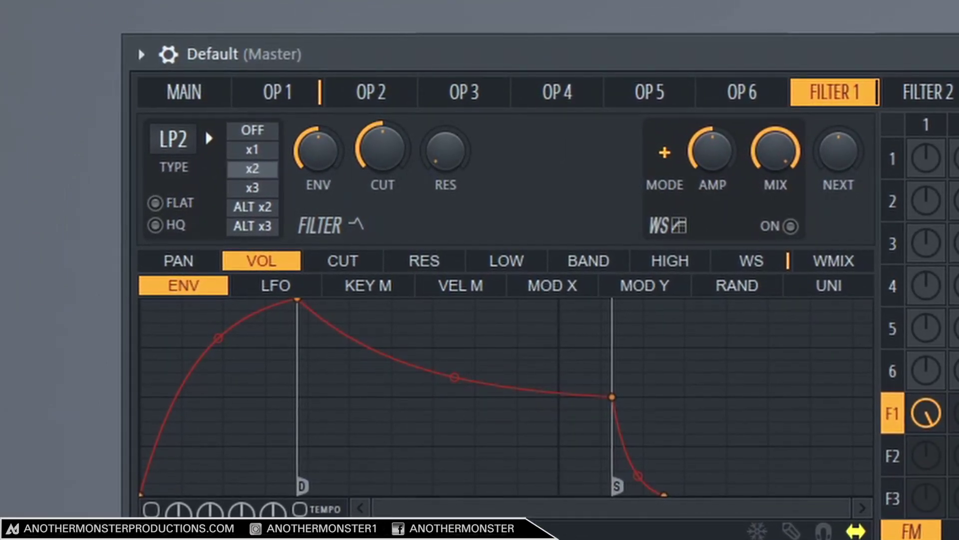
left_click(202, 129)
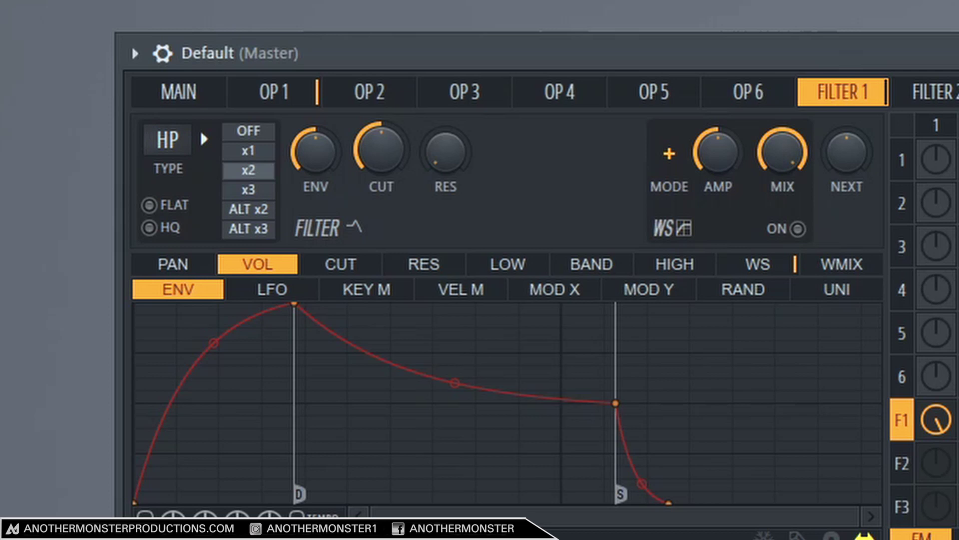
left_click(200, 129)
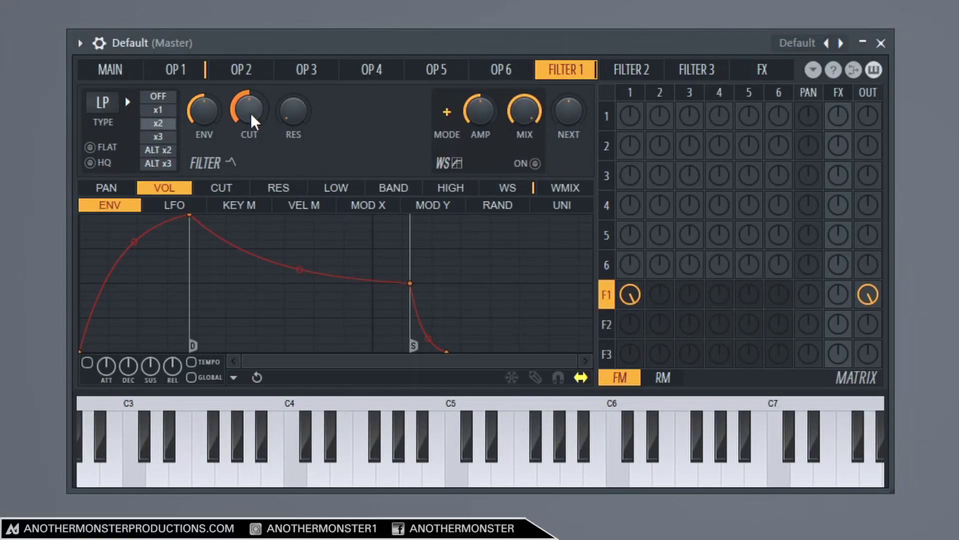
Step: Lower Filter 1's cutoff and enable a cutoff envelope with faster attack, higher sustain, longer release
left_click_drag(248, 109, 247, 118)
left_click(221, 188)
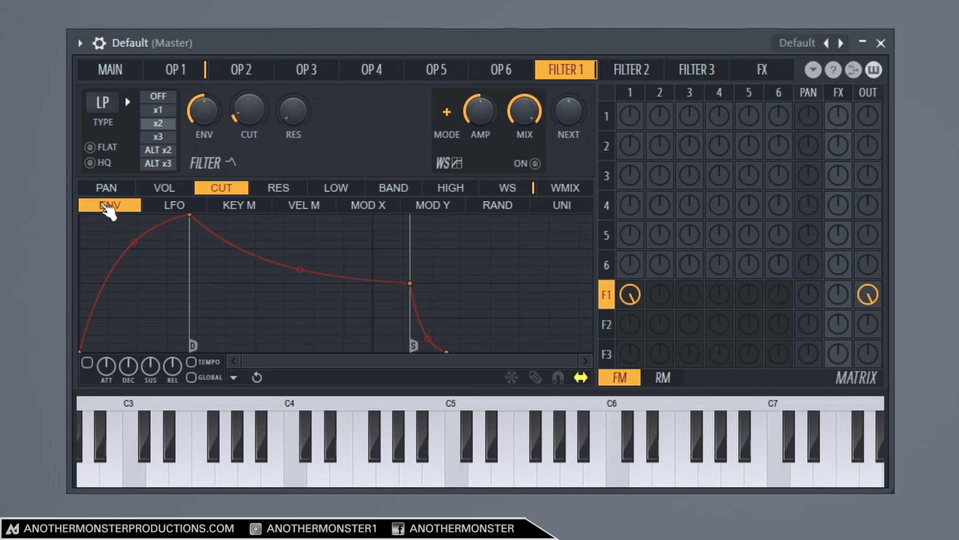
left_click(88, 362)
left_click_drag(191, 216, 132, 220)
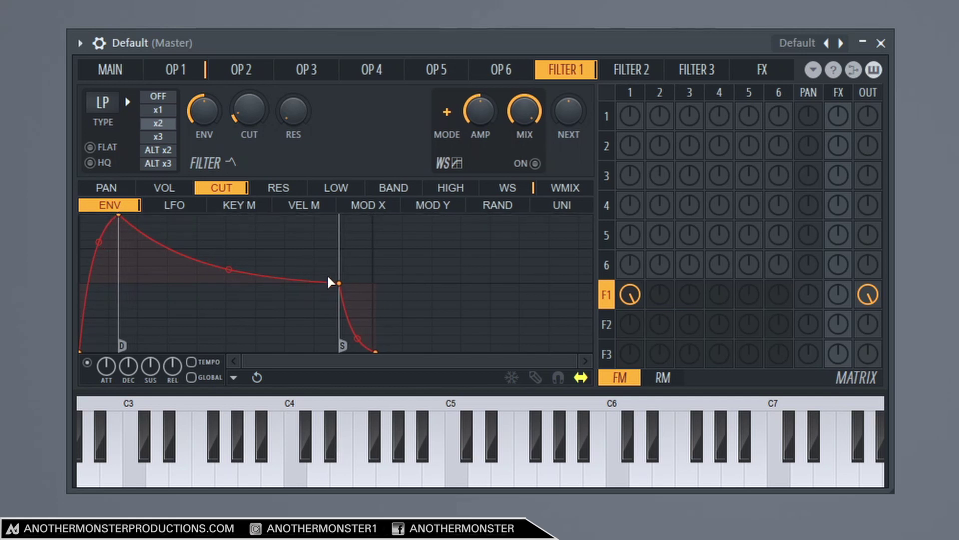
left_click_drag(339, 283, 263, 254)
left_click_drag(295, 352, 283, 319)
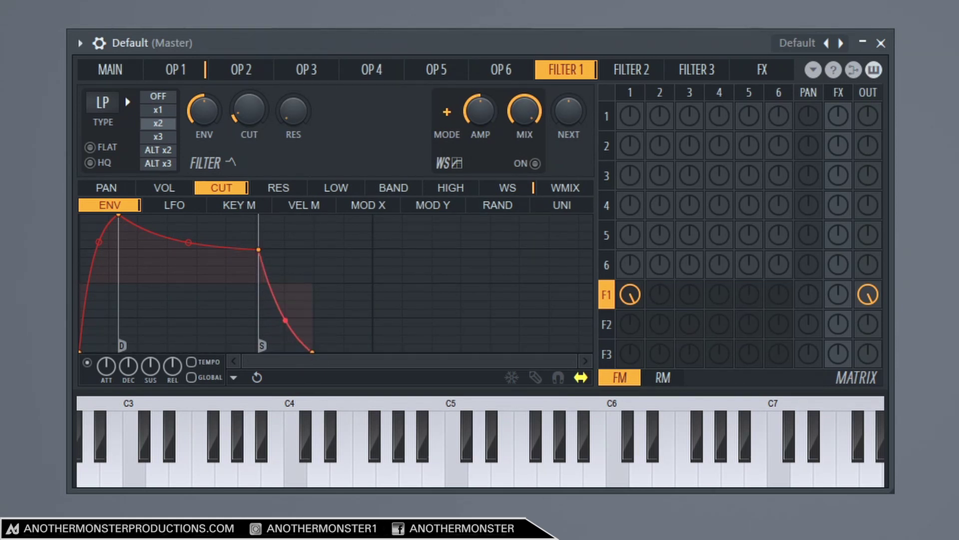
left_click_drag(189, 239, 188, 235)
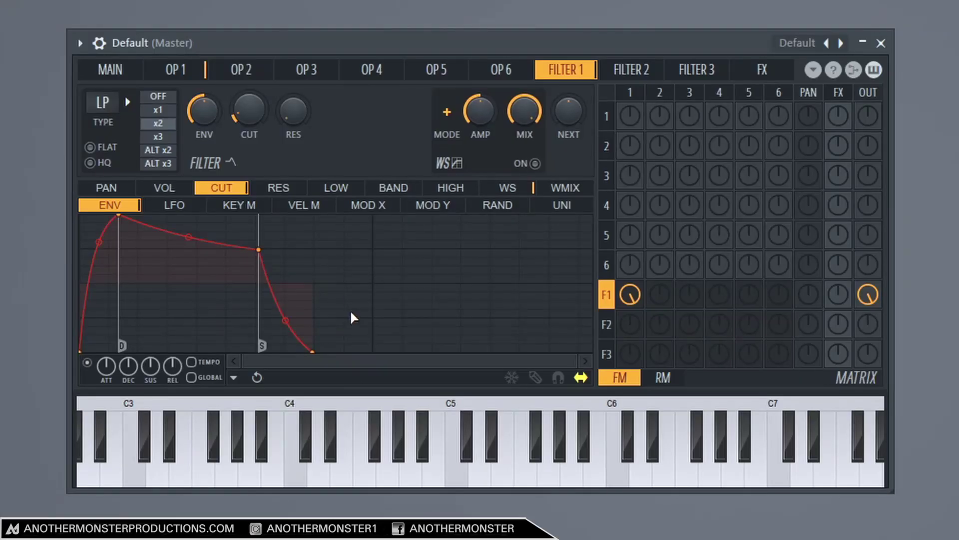
Step: Enable Filter 1's volume envelope with earlier peak, higher sustain and shorter release; reduce envelope amount
left_click(167, 189)
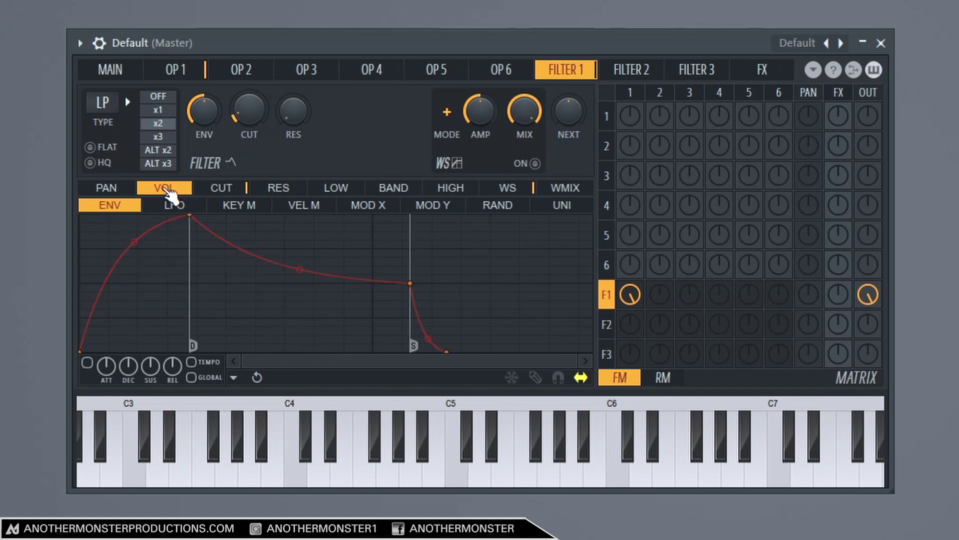
left_click(88, 363)
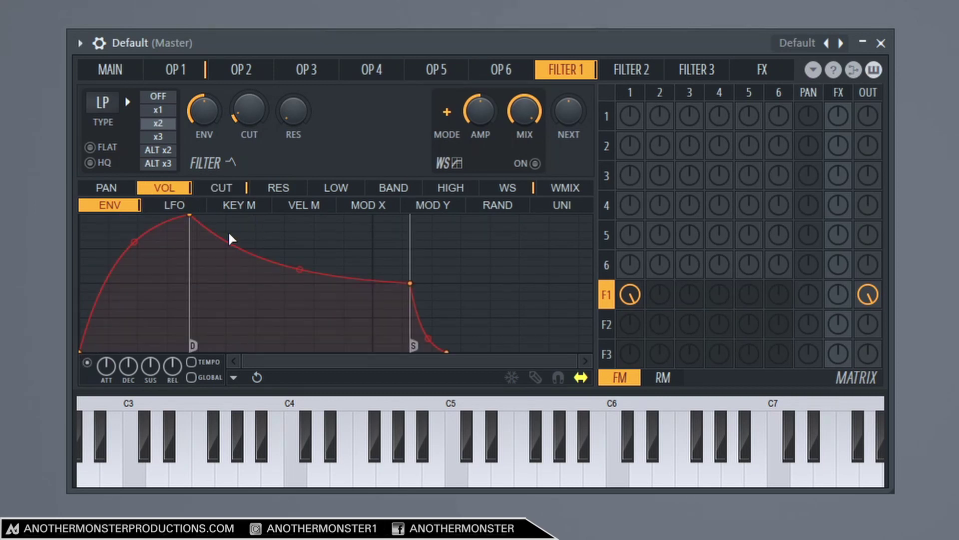
left_click_drag(196, 218, 129, 216)
left_click_drag(344, 275, 284, 251)
left_click_drag(319, 351, 306, 362)
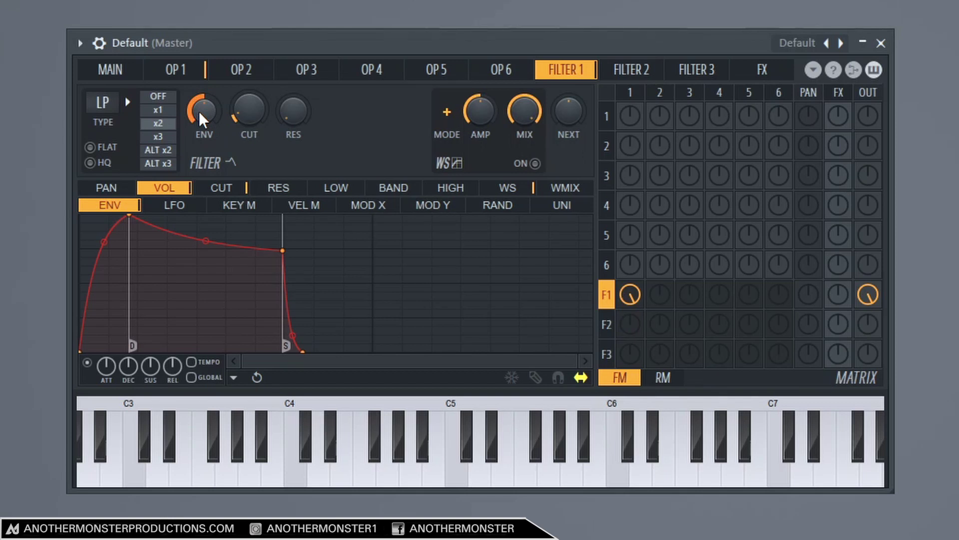
left_click_drag(199, 111, 199, 134)
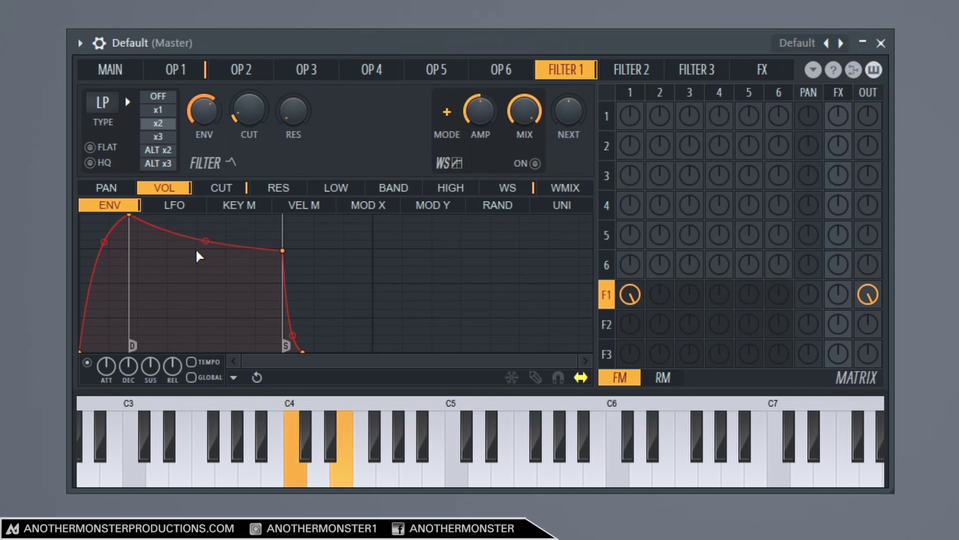
left_click_drag(206, 241, 205, 243)
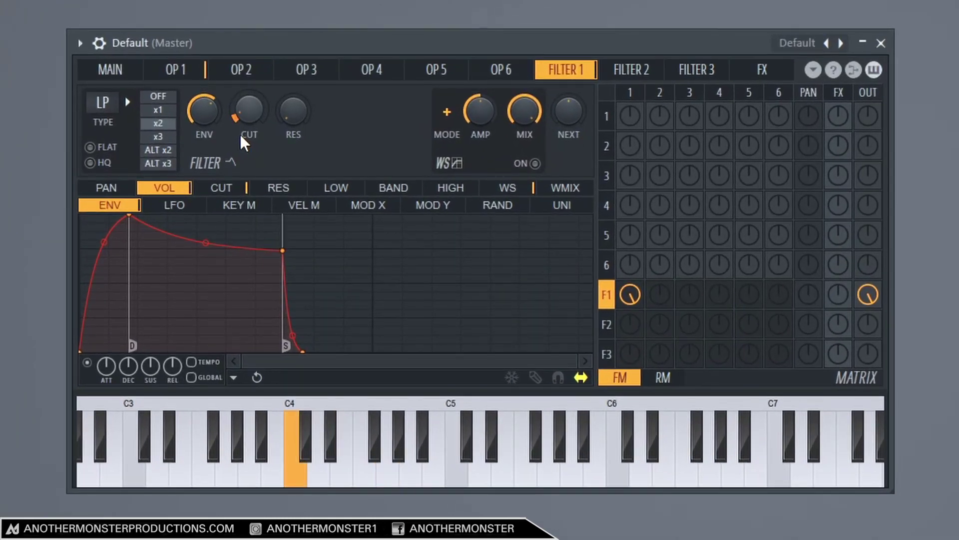
Step: Fine-tune the cutoff and volume envelope sustain levels, then audition a C major chord
left_click(221, 188)
mouse_move(324, 251)
left_mouse_down()
mouse_move(322, 288)
mouse_move(324, 257)
mouse_move(323, 268)
left_mouse_up()
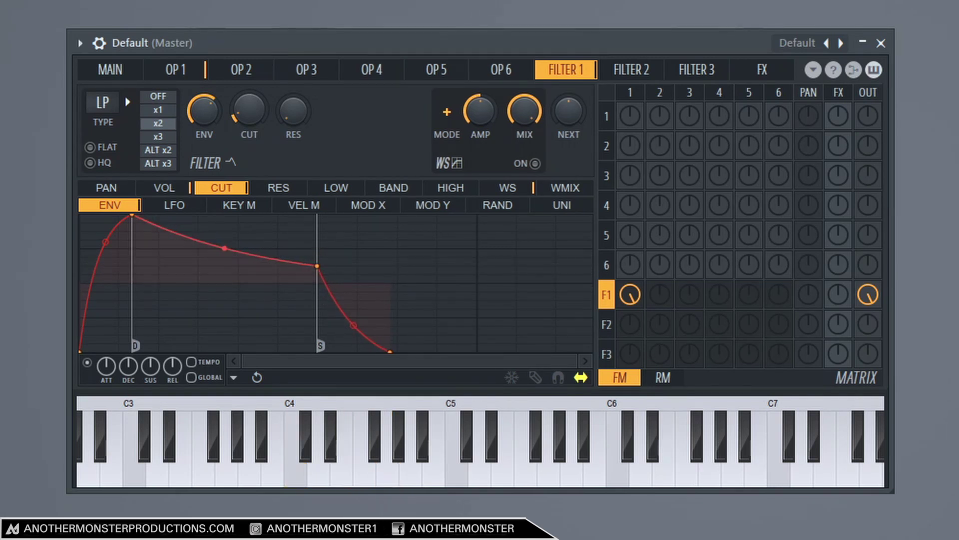
left_click_drag(325, 269, 321, 255)
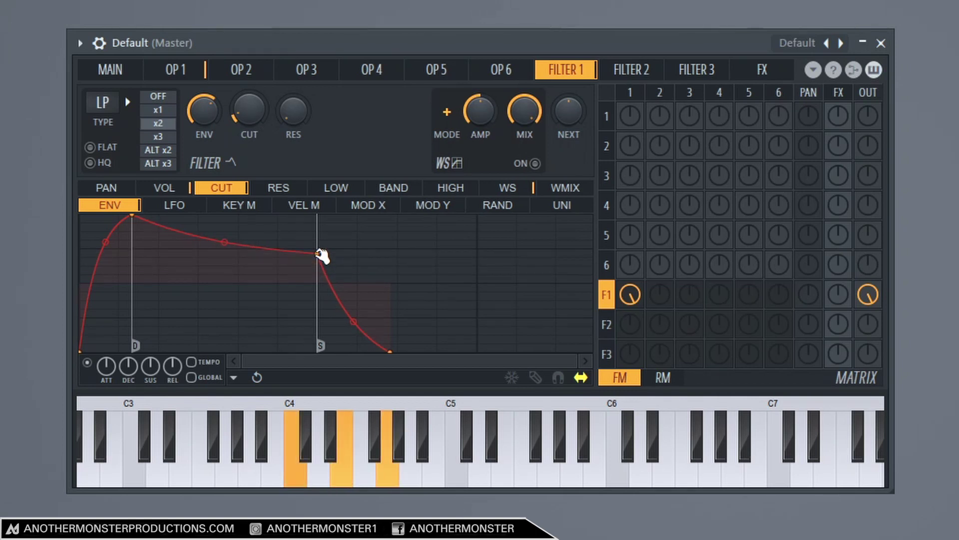
left_click(167, 188)
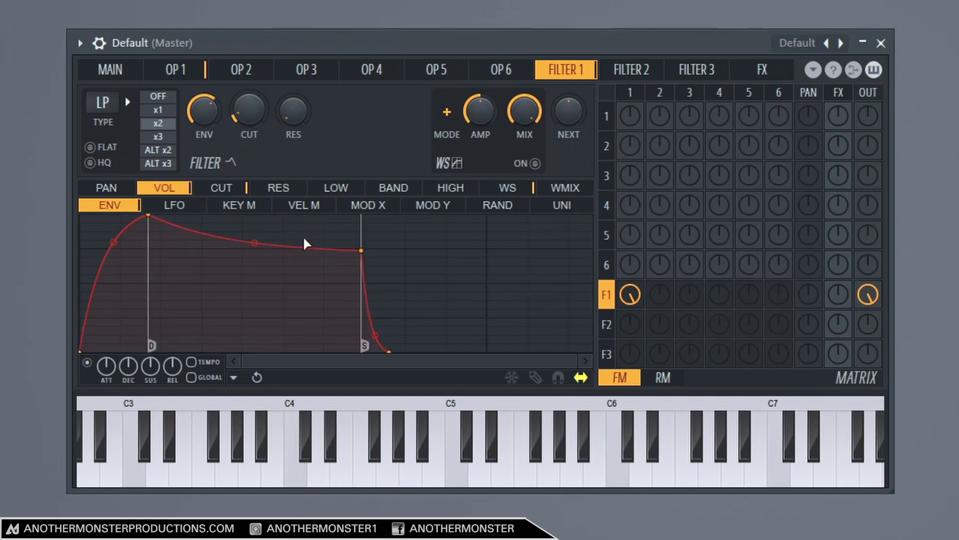
left_click_drag(359, 249, 360, 259)
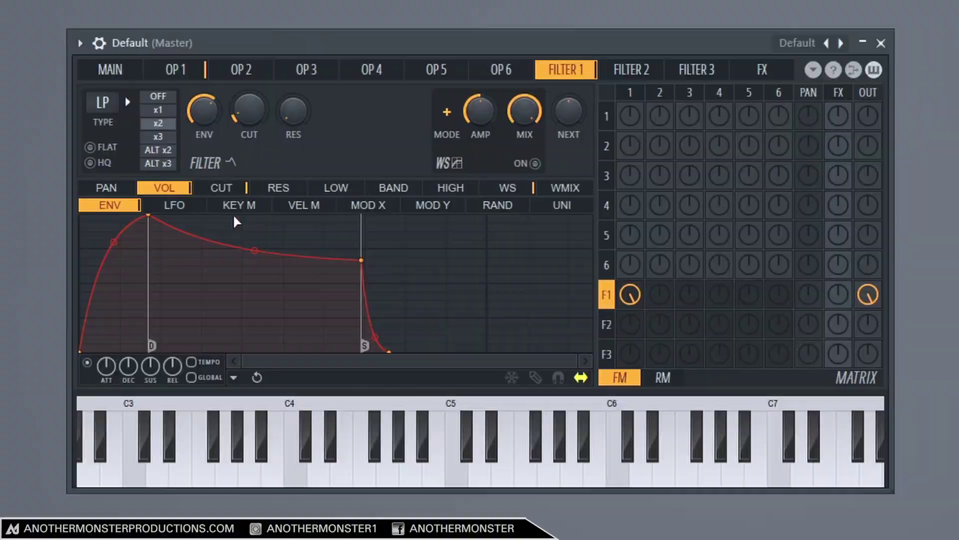
left_click(221, 188)
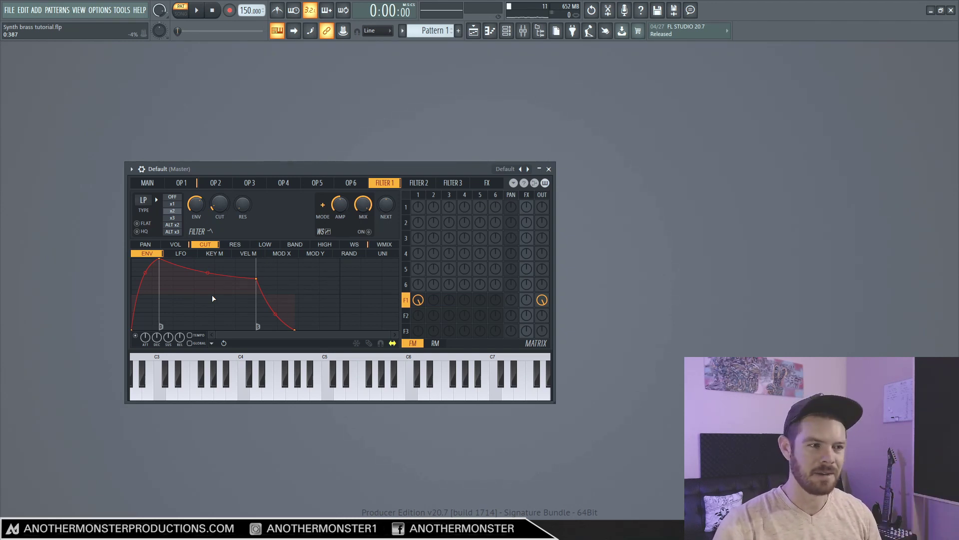
key("z")
key("c")
key("b")
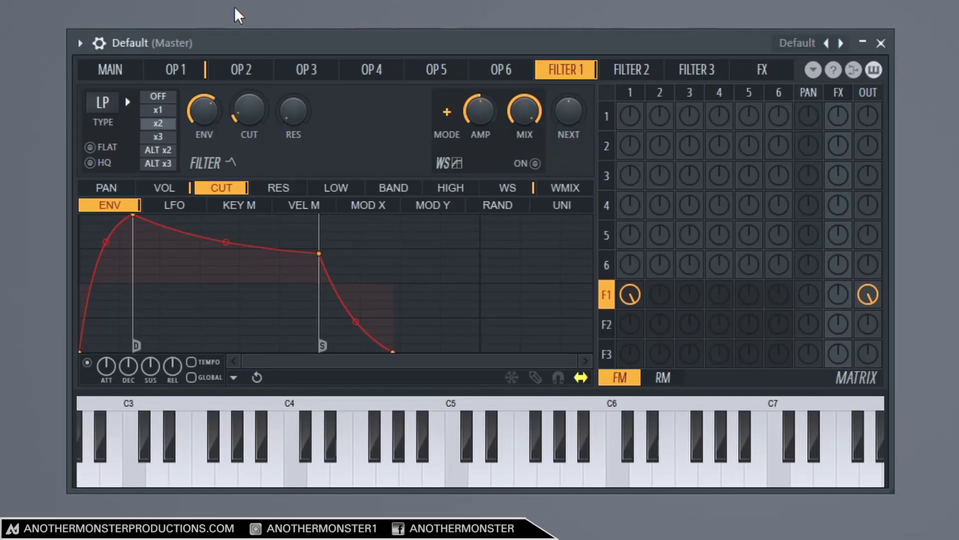
Step: Enable operator 1's pitch LFO and delete its three default points to leave a triangle shape
left_click(176, 70)
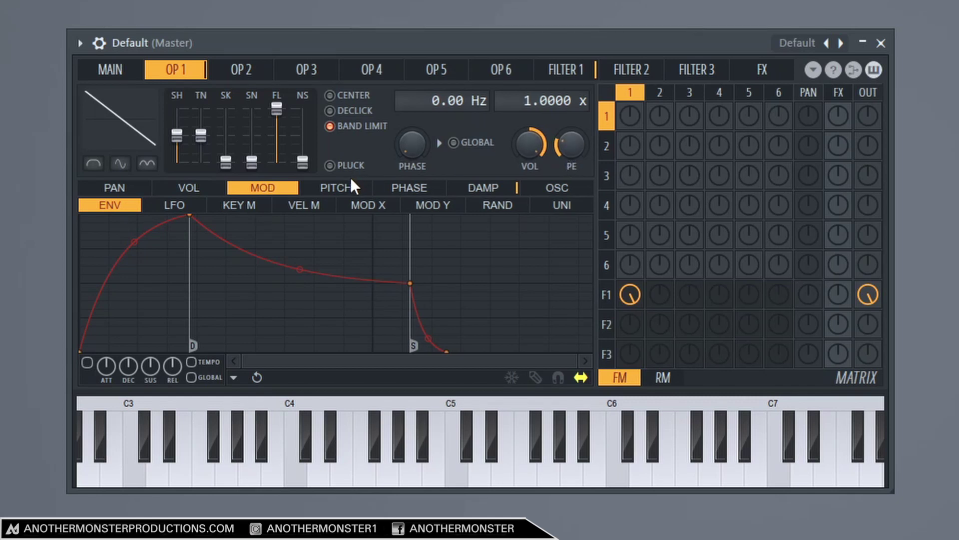
left_click(334, 189)
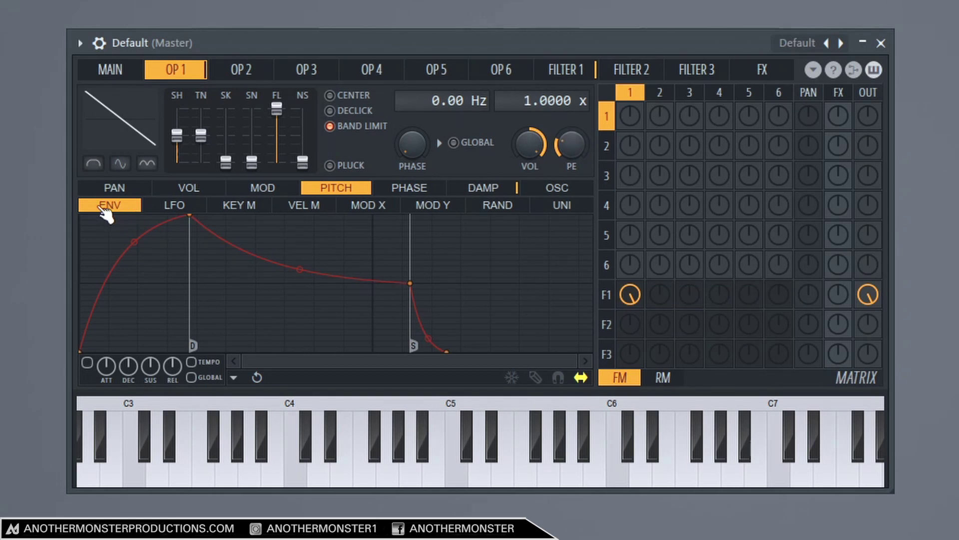
left_click(174, 206)
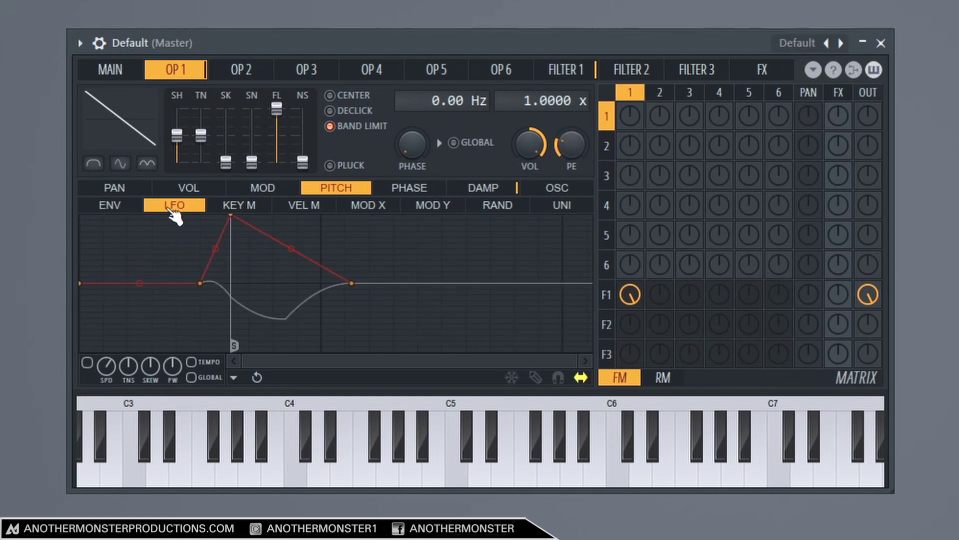
left_click(87, 362)
right_click(231, 216)
left_click(262, 242)
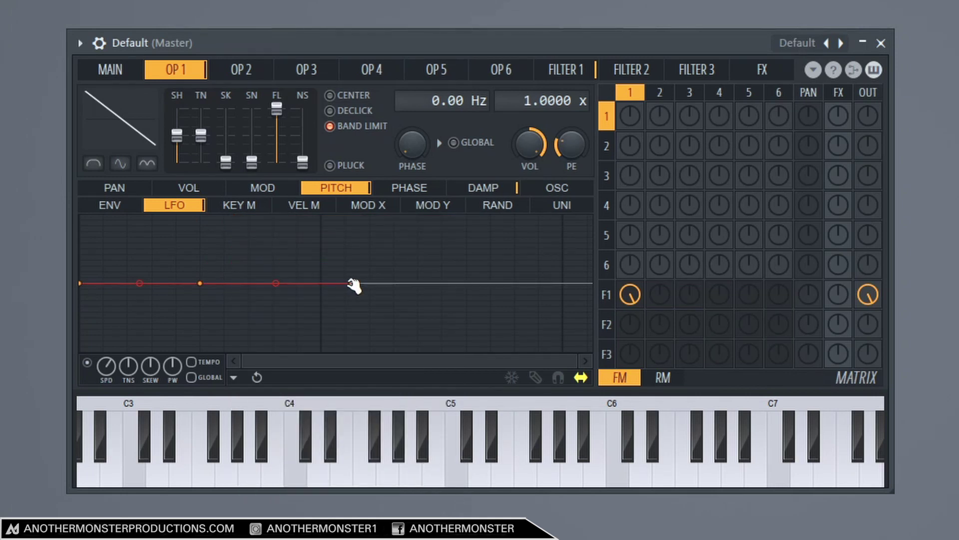
right_click(373, 301)
left_click(373, 310)
right_click(201, 282)
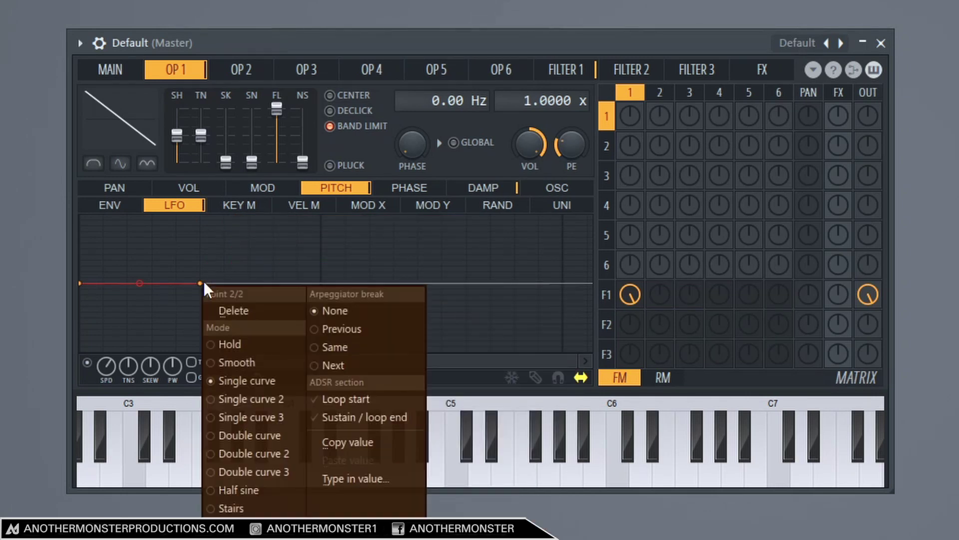
left_click(276, 315)
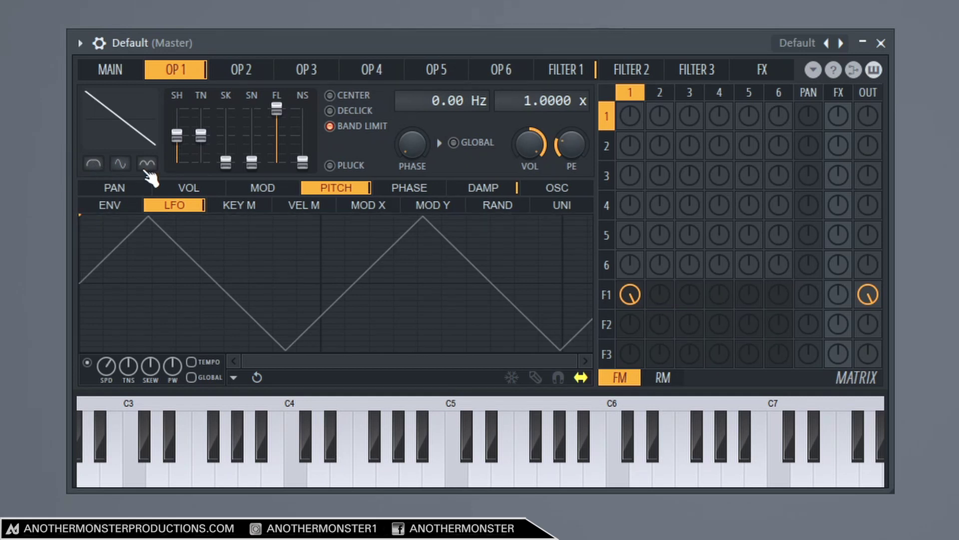
Step: Audition the pitch wobble with a single note and a C major chord
key("c")
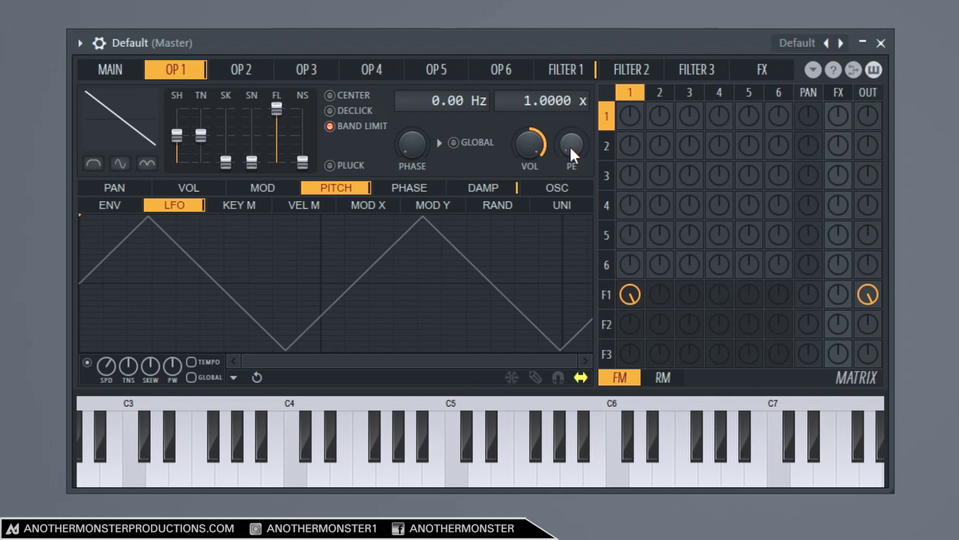
key("z")
key("c")
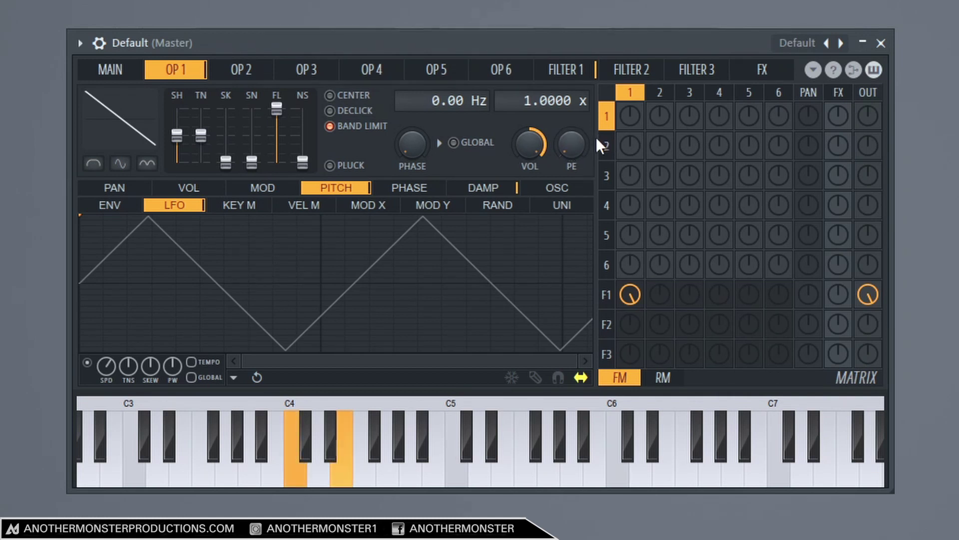
key("b")
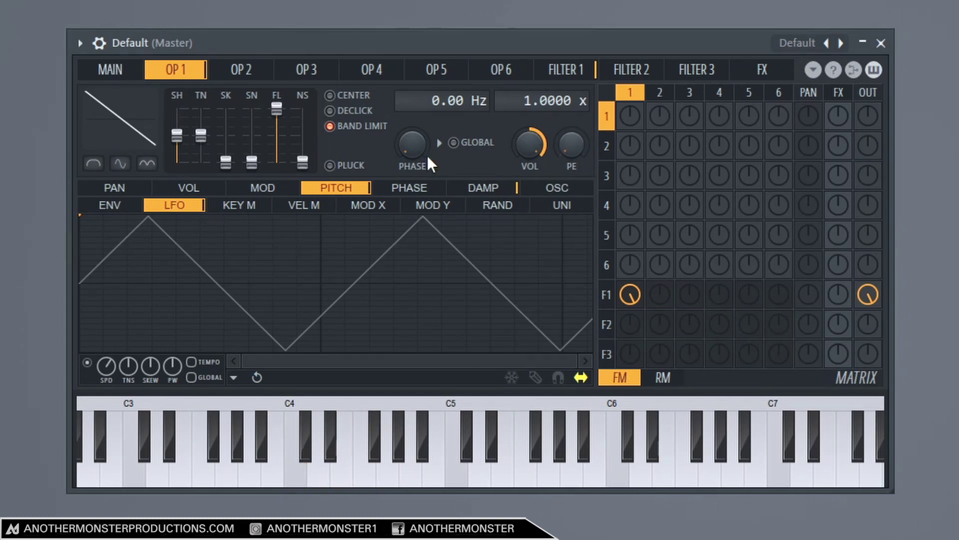
Step: Sync the pitch LFO speed to the tempo and test it with a larger chord
left_click(191, 362)
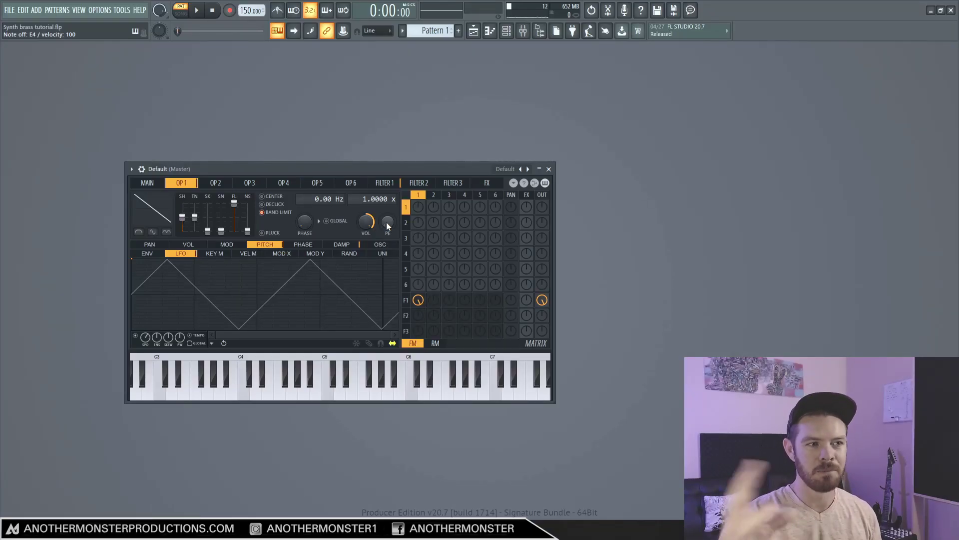
key("z")
key("c")
key("b")
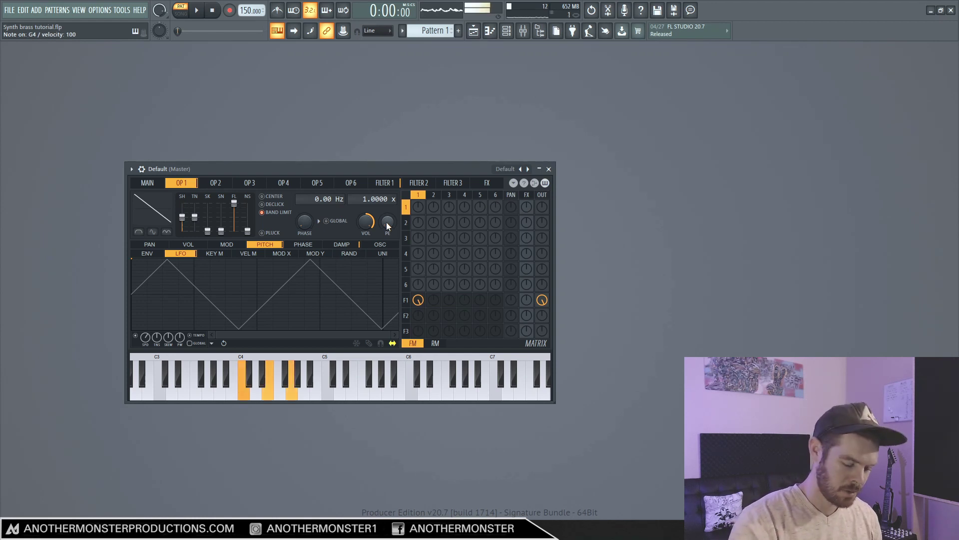
key("i")
key("o")
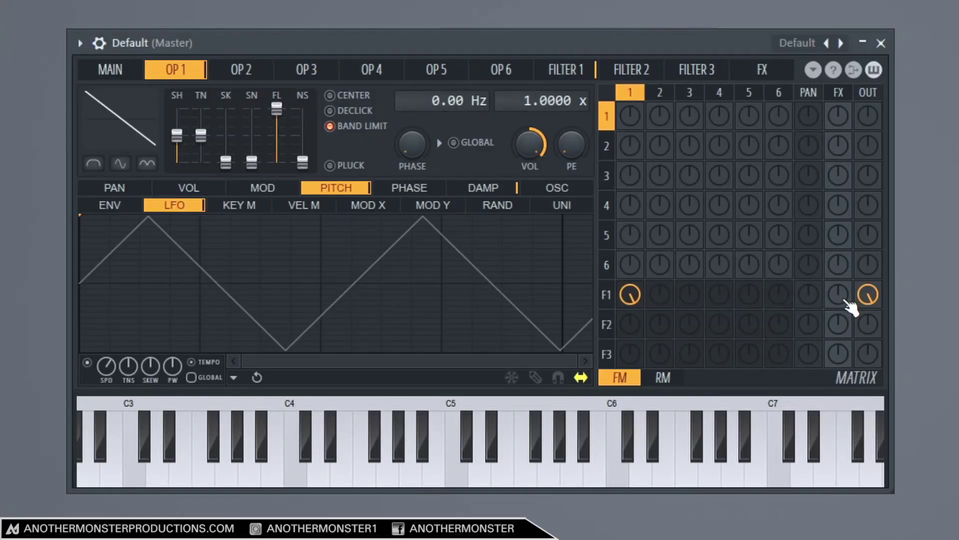
Step: Raise the FX send knob on the matrix's F1 row
left_click_drag(843, 298, 843, 285)
Step: On the FX page, switch the reverb on
left_click(767, 72)
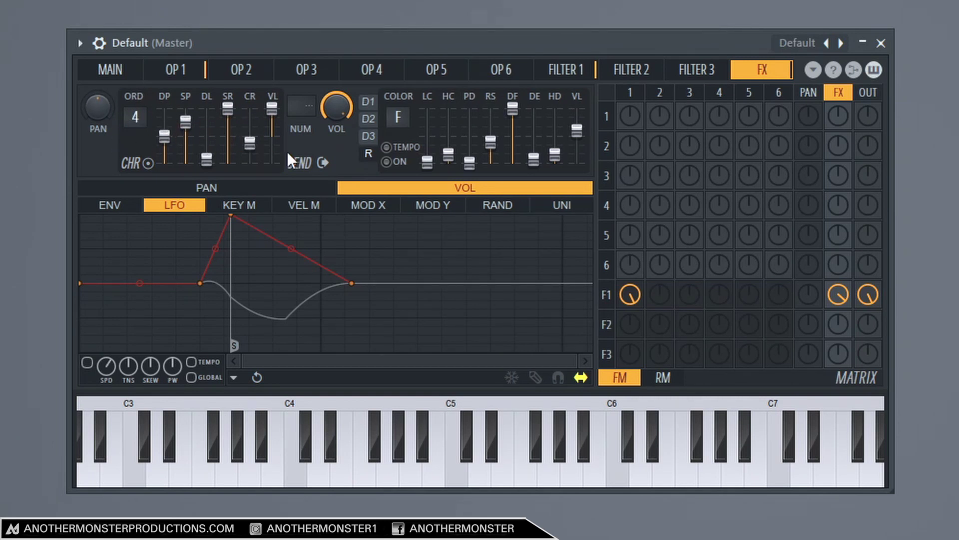
left_click(386, 161)
Step: Turn on the D3 delay in PONG mode and lower its VL level slightly
left_click(369, 138)
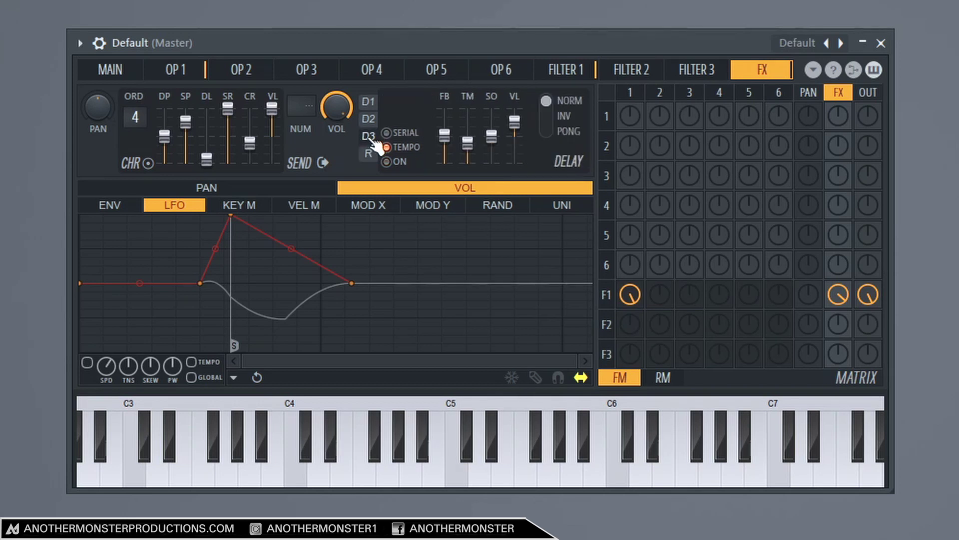
left_click(399, 163)
left_click(562, 141)
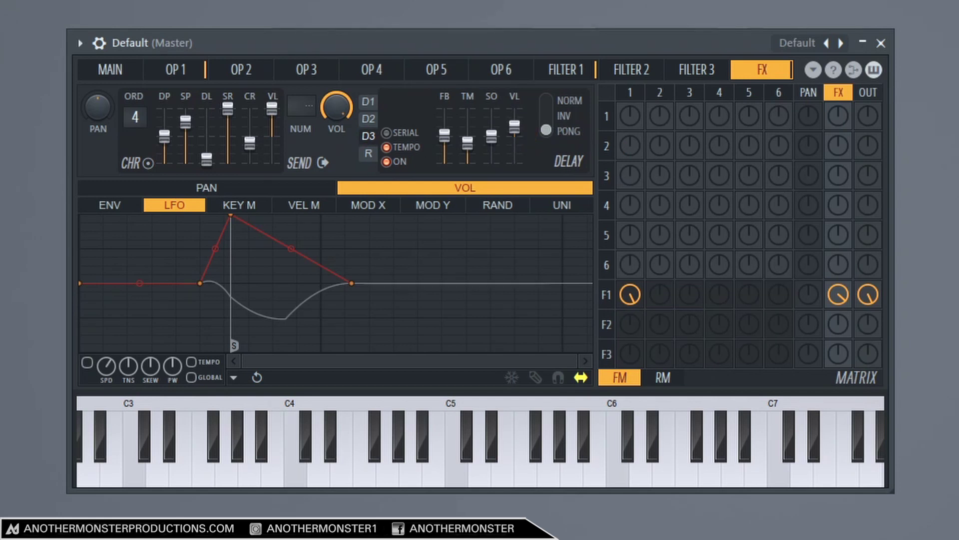
left_click_drag(514, 127, 514, 134)
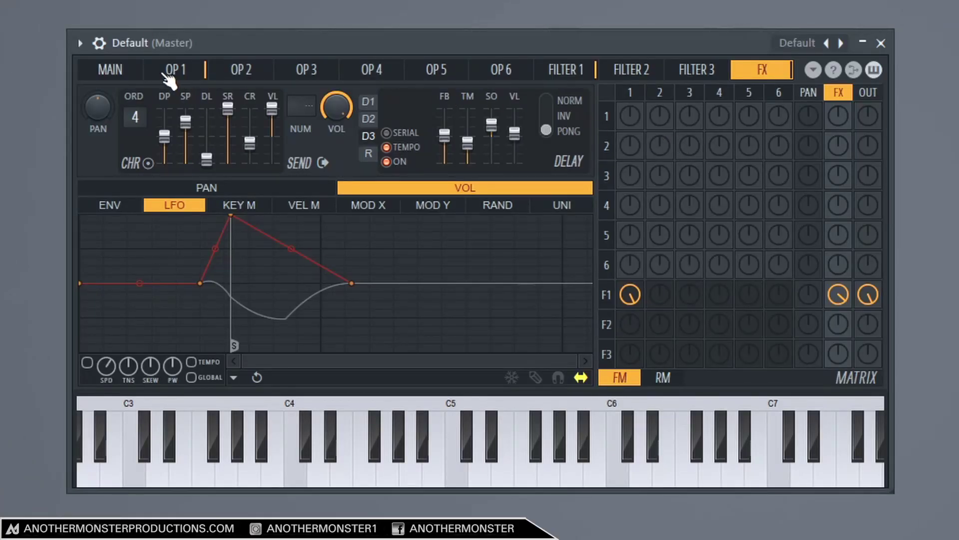
Step: Show the cutoff envelope of Operator 1's Filter 1 under the ENV sub-tab
left_click(173, 72)
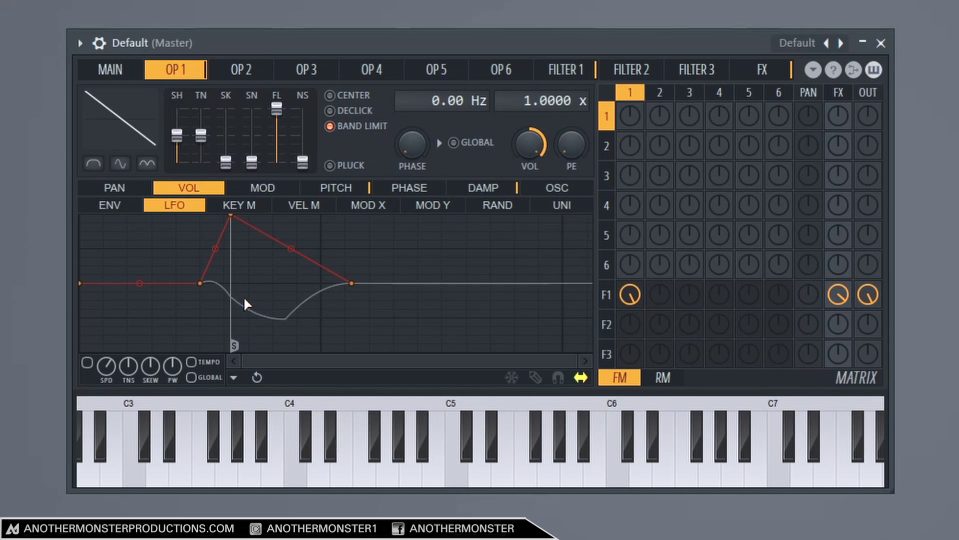
left_click(572, 76)
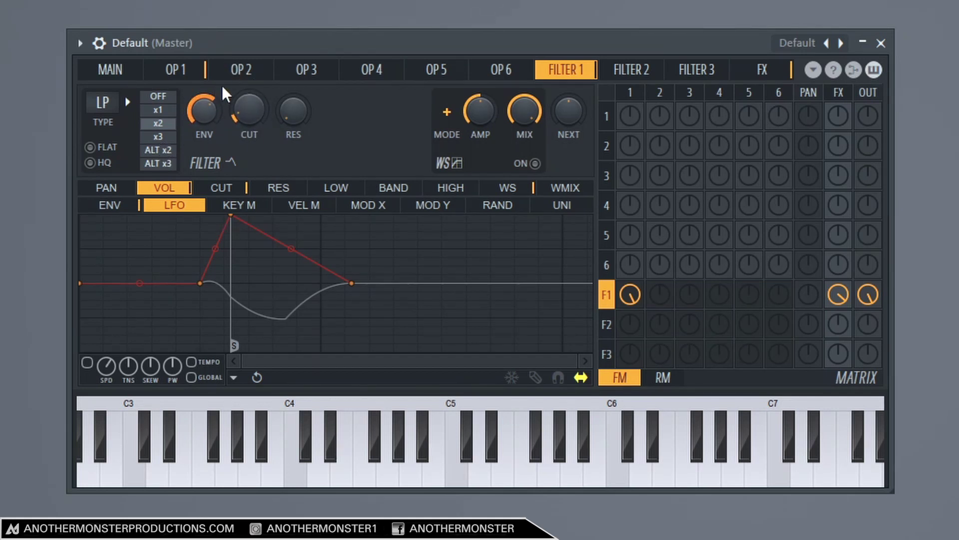
left_click(110, 205)
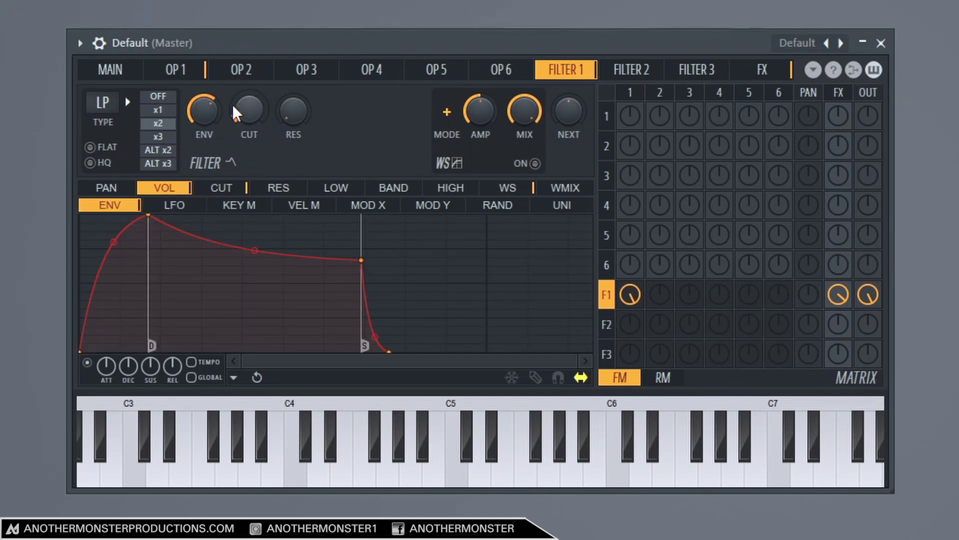
left_click(221, 188)
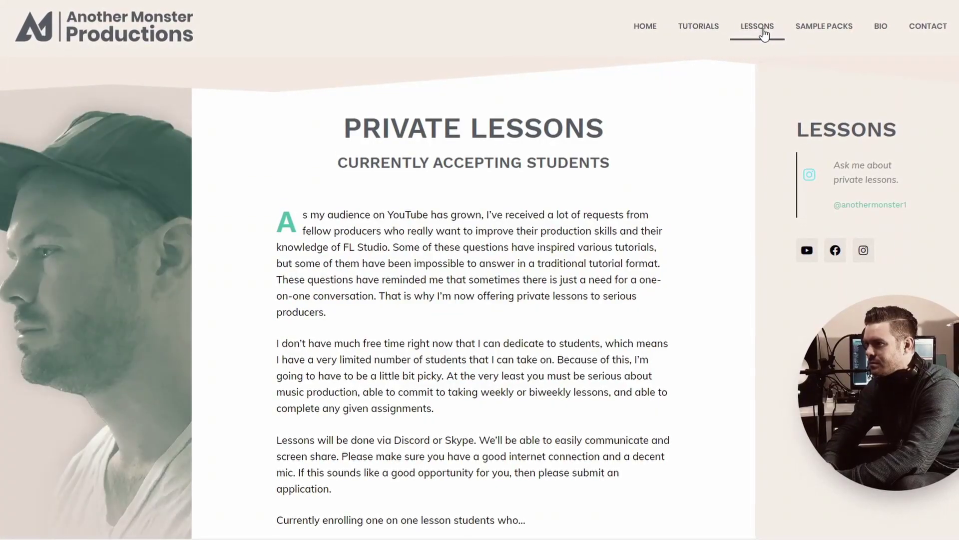
scroll(697, 187, "down", 3)
scroll(696, 184, "down", 6)
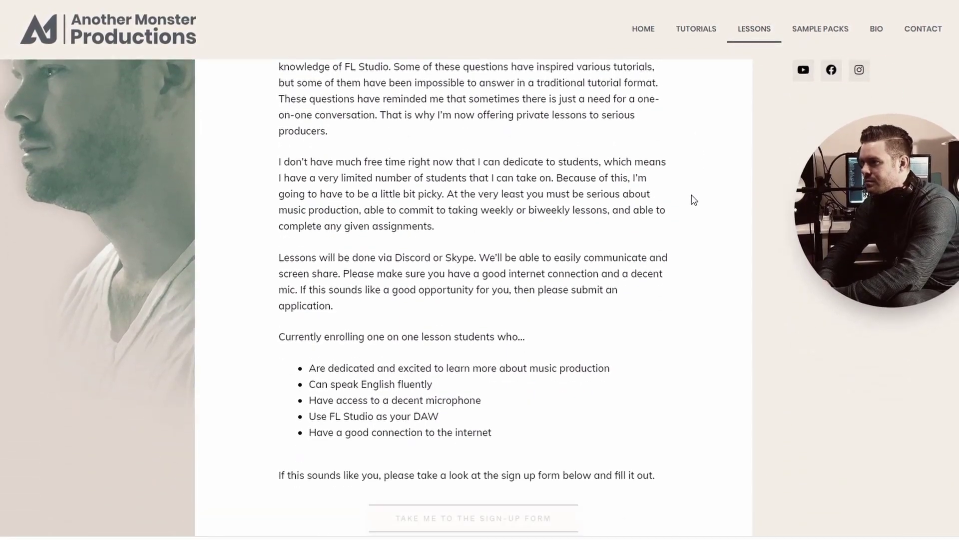
scroll(690, 270, "up", 3)
scroll(694, 269, "up", 6)
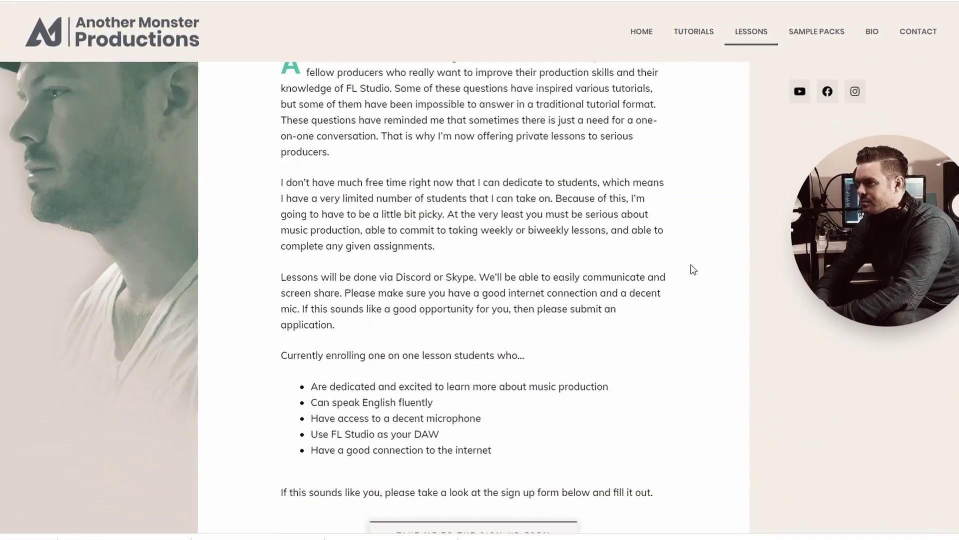